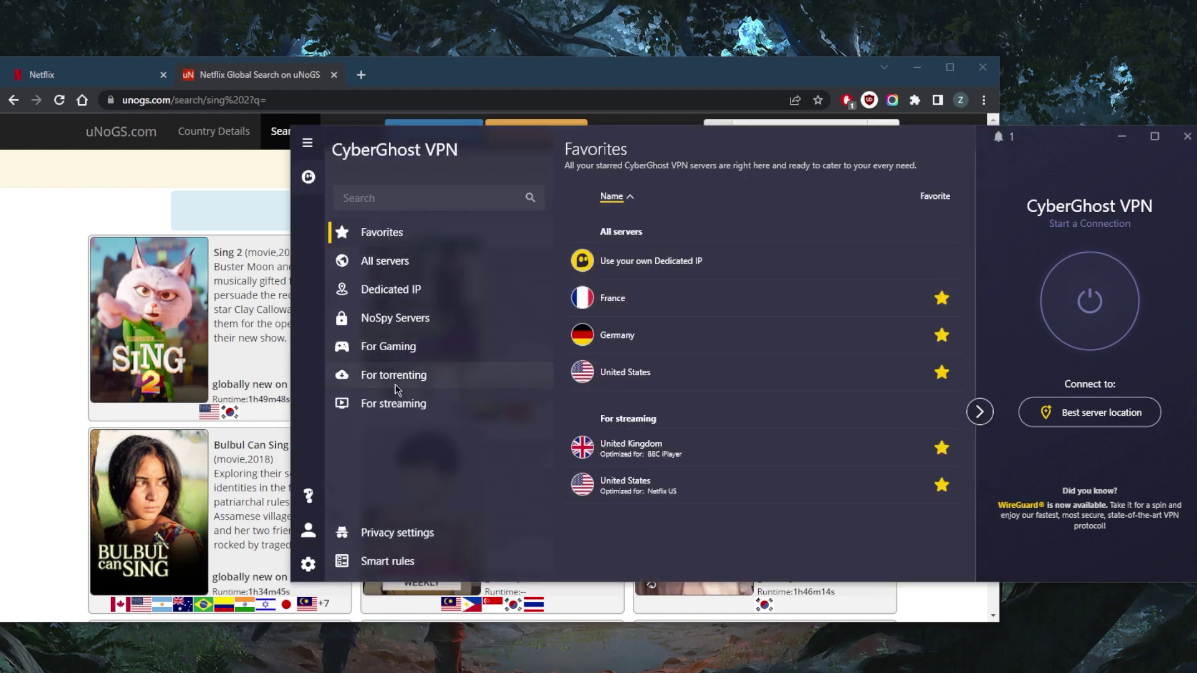
- Bring the uNoGS 'sing 2' results forward and open the Sing 2 title details
left_click(67, 202)
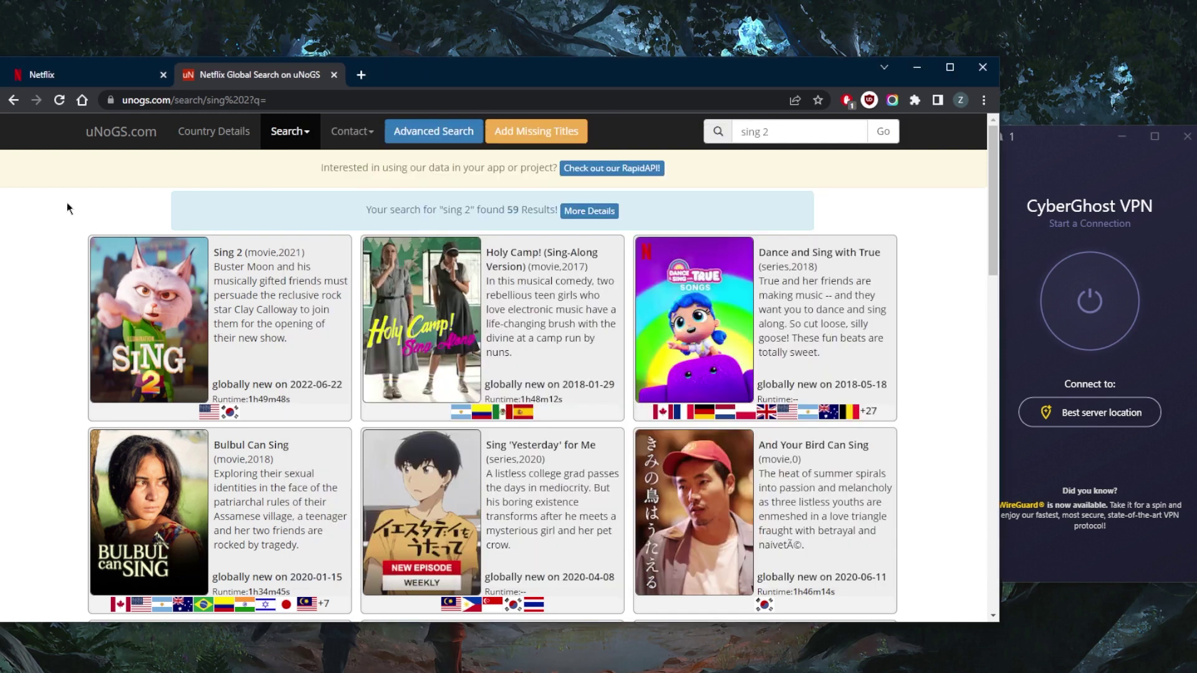
left_click(181, 325)
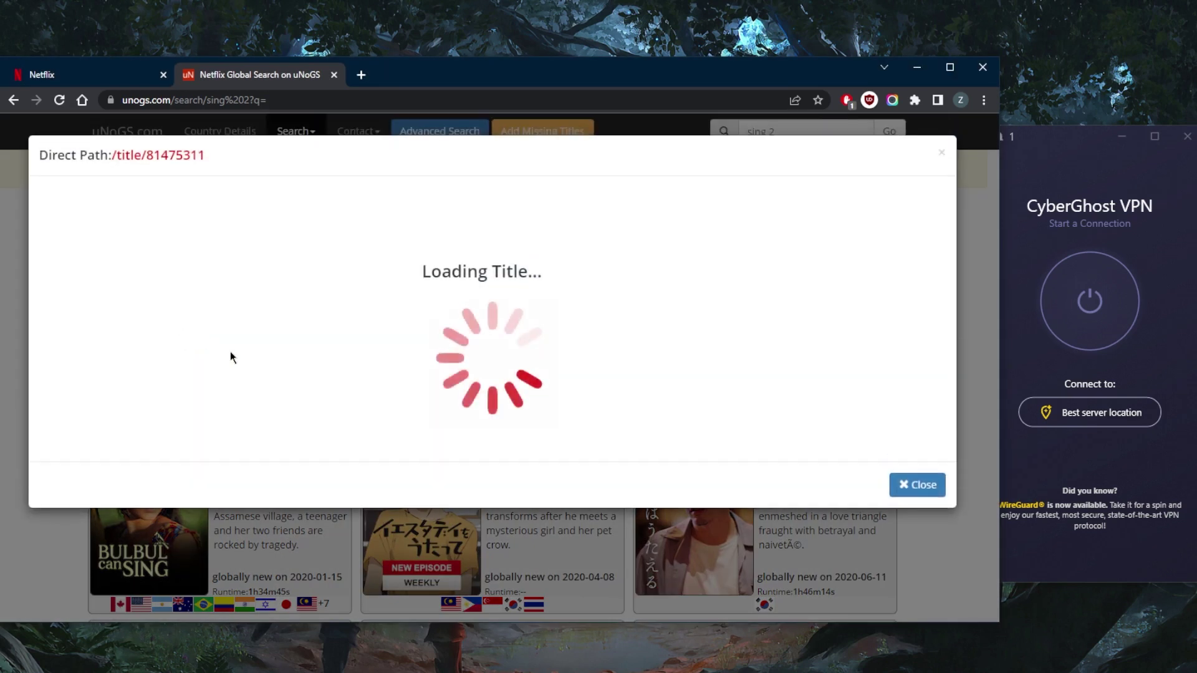
scroll(230, 356, "down", 1)
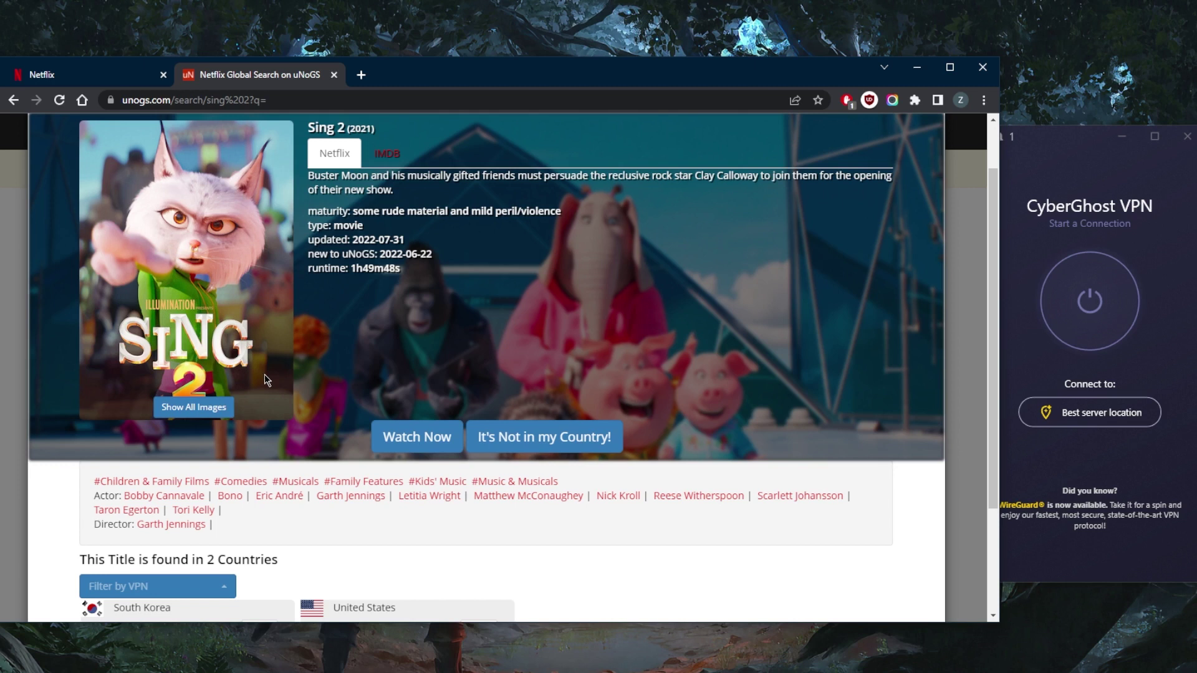
scroll(267, 379, "down", 2)
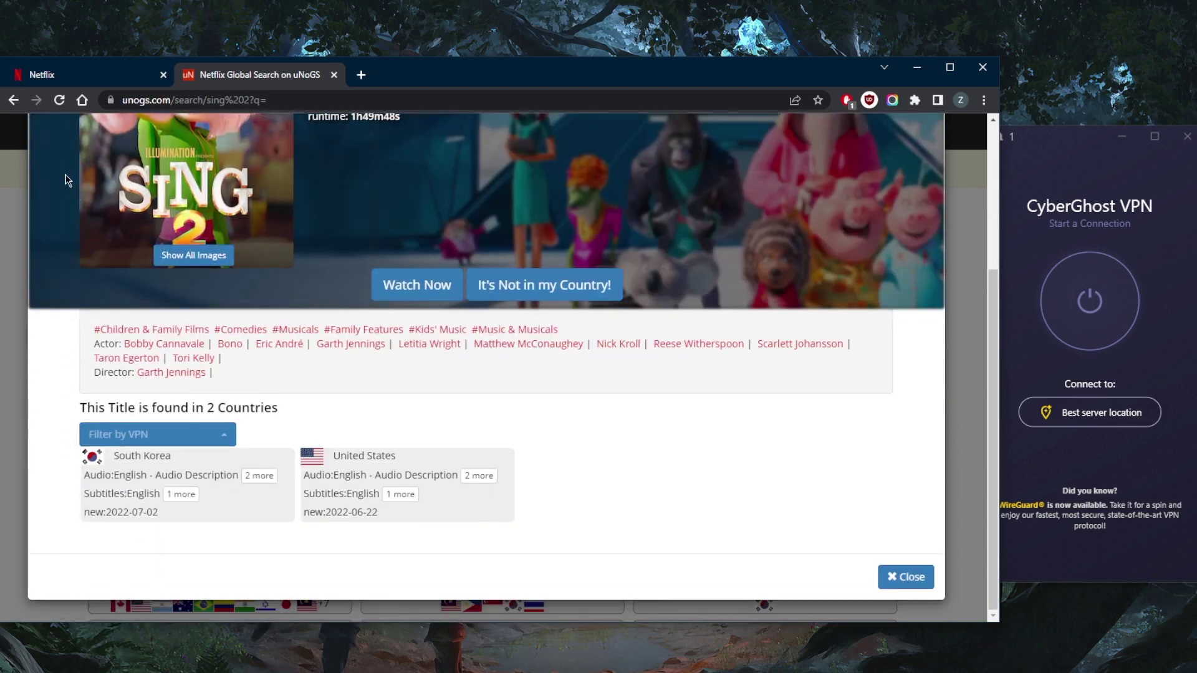
- Switch from the uNoGS Sing 2 details to Netflix's sing 2 search results
left_click(82, 74)
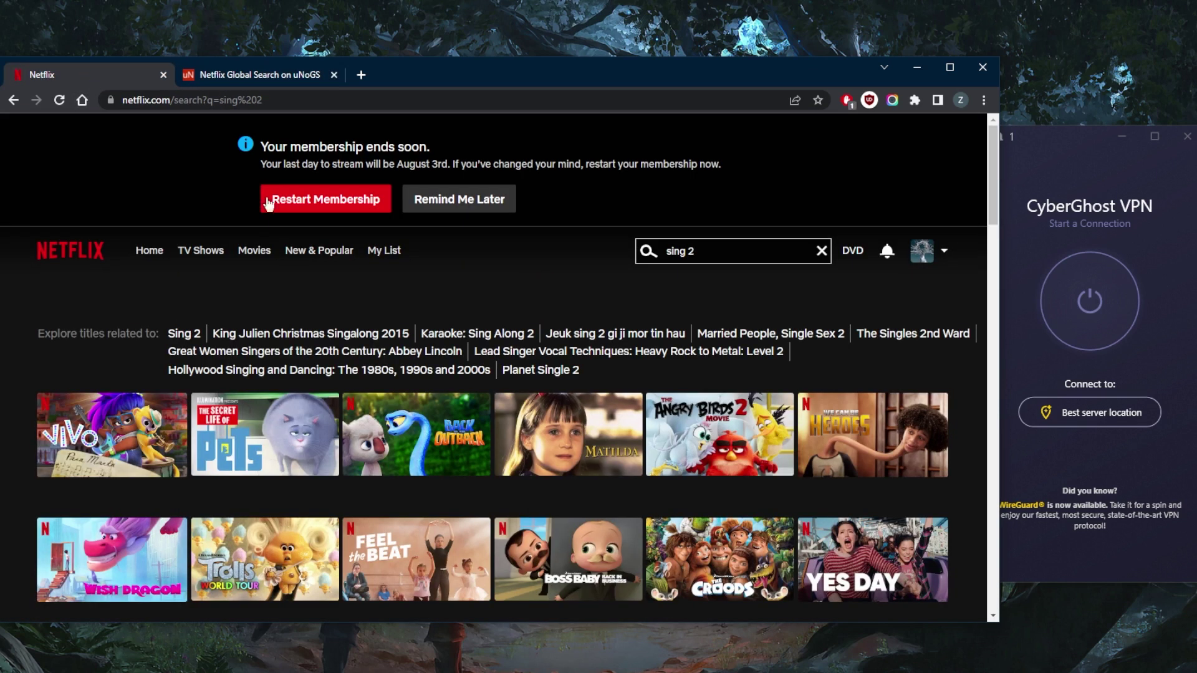
- Close Netflix's membership-ending notice and bring up CyberGhost's server list
left_click(460, 199)
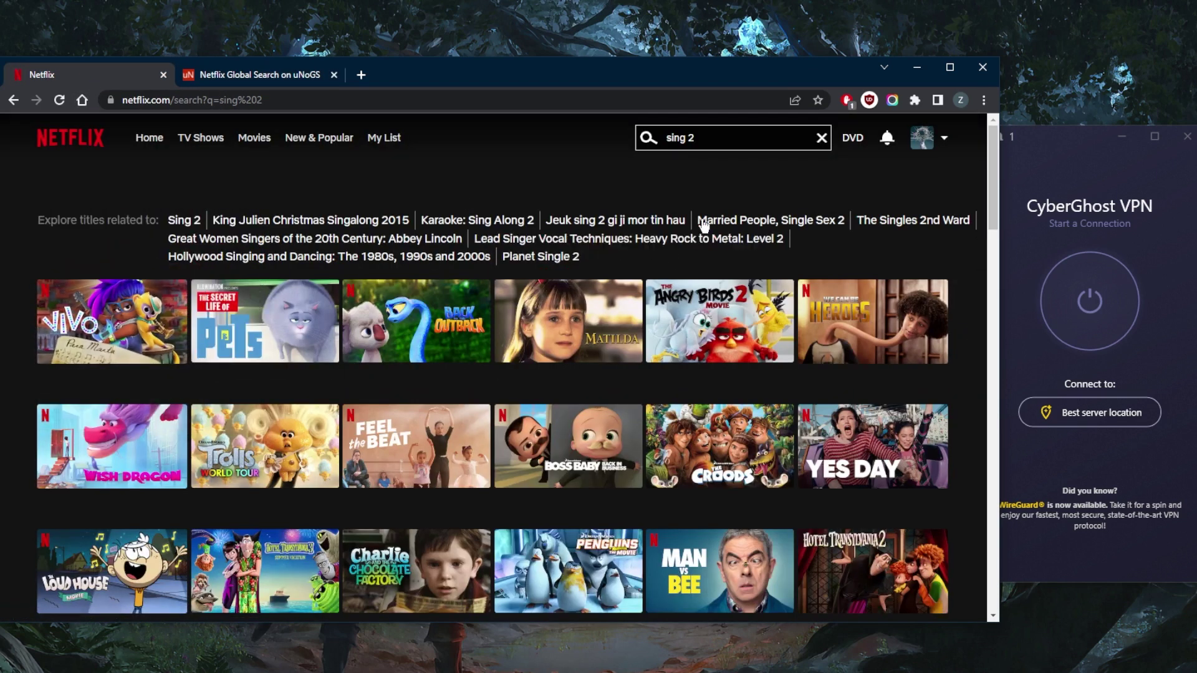
left_click(1028, 175)
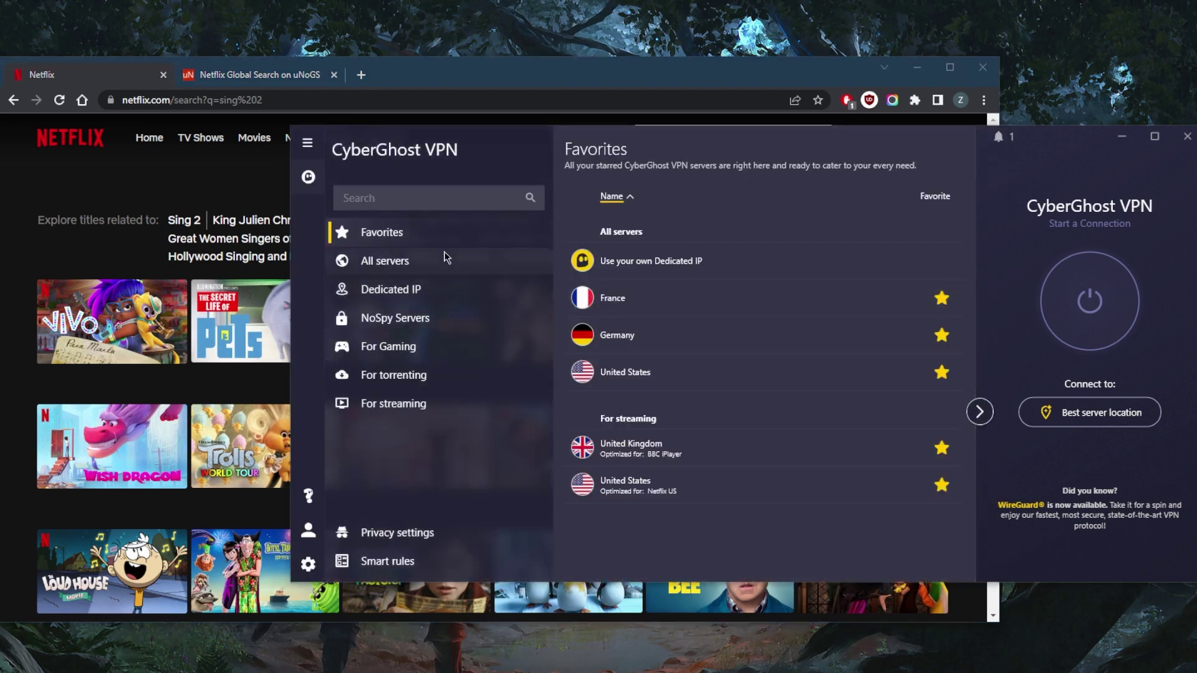
- Filter CyberGhost's For streaming servers by 'netf' and select the Netflix US server
left_click(398, 407)
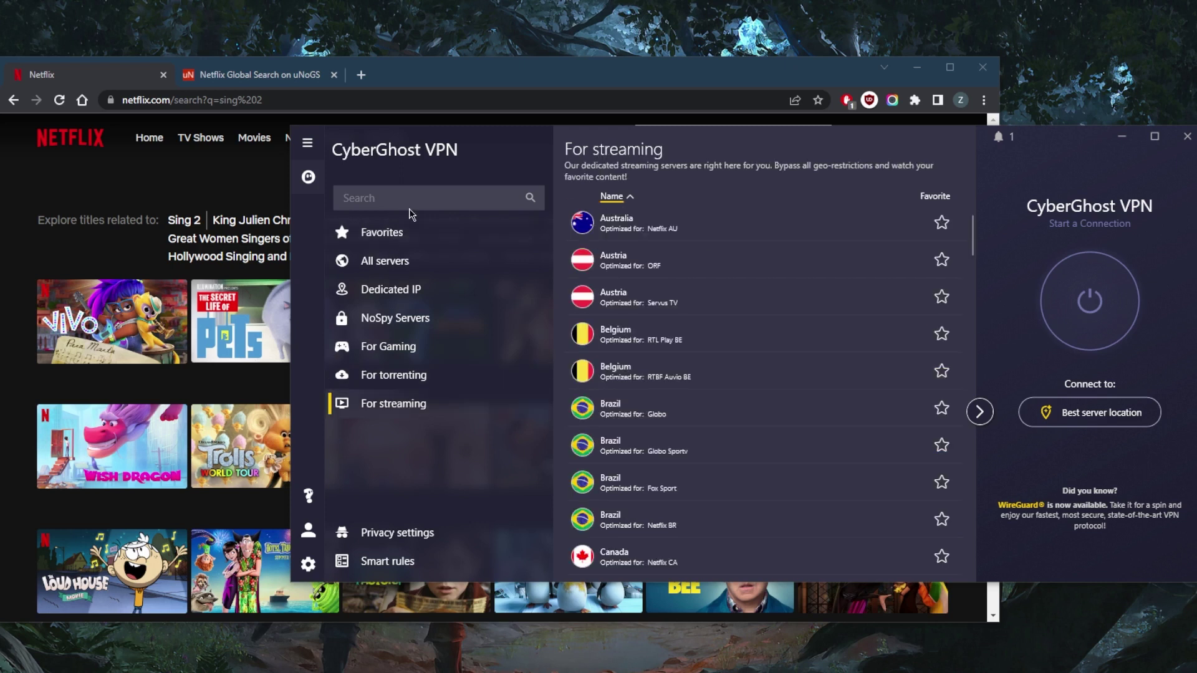
left_click(449, 199)
type("n")
type("etf")
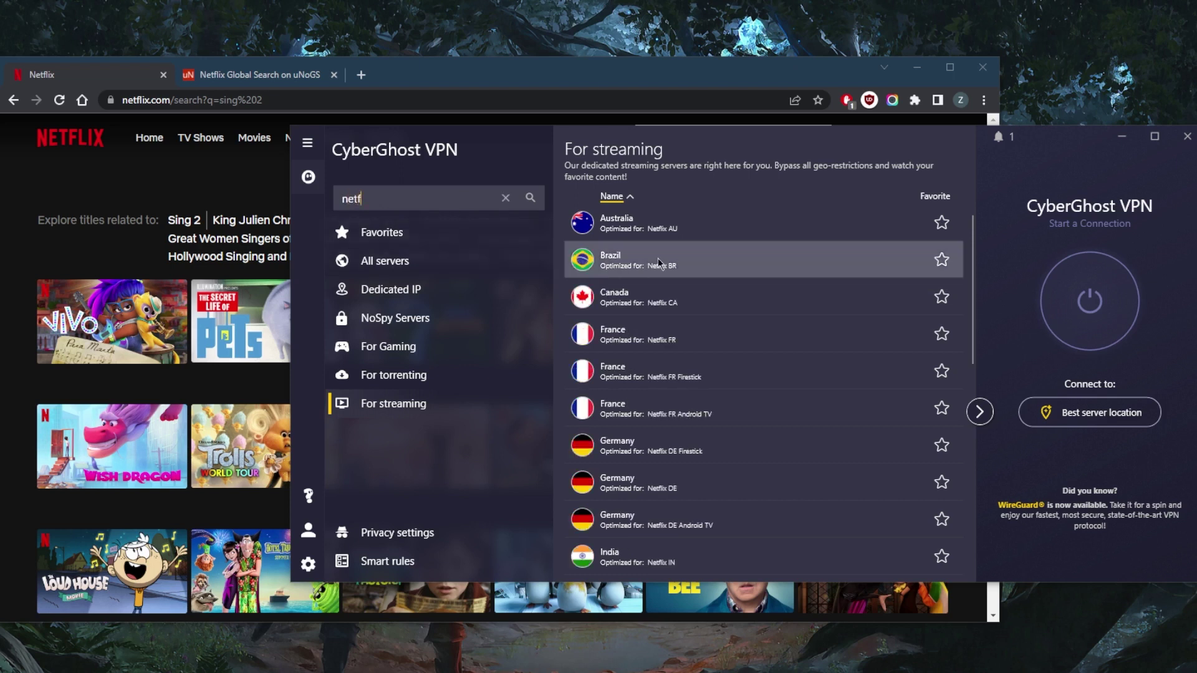
scroll(684, 298, "down", 5)
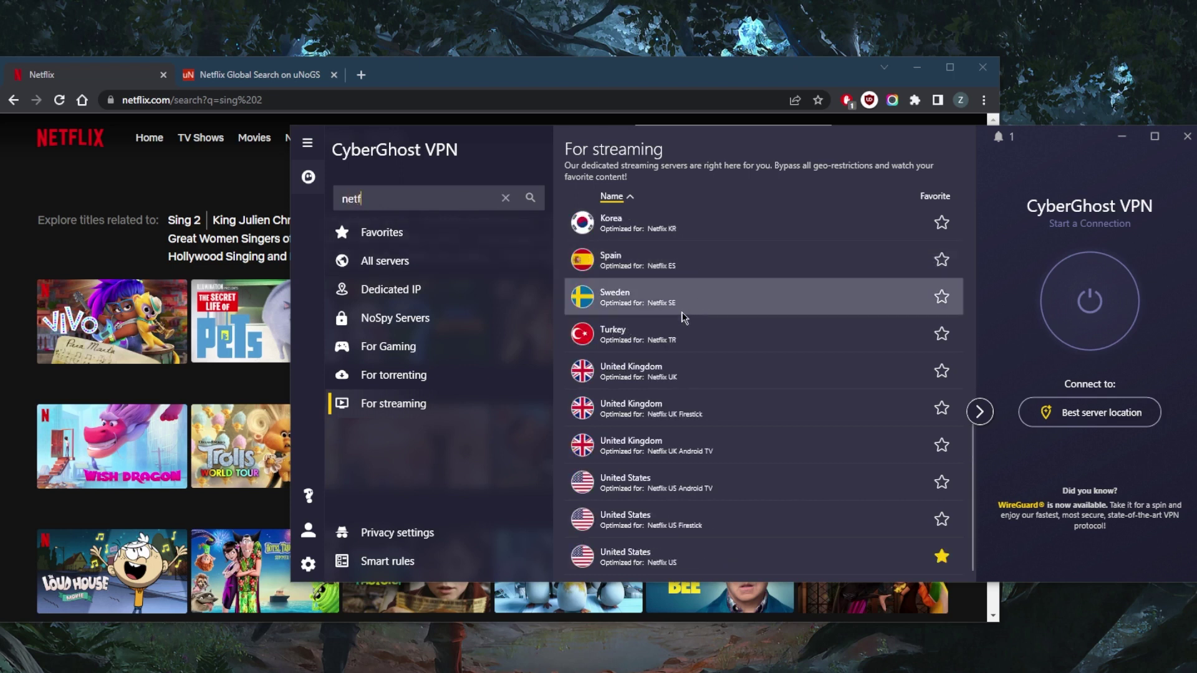
scroll(683, 406, "up", 5)
scroll(684, 406, "down", 3)
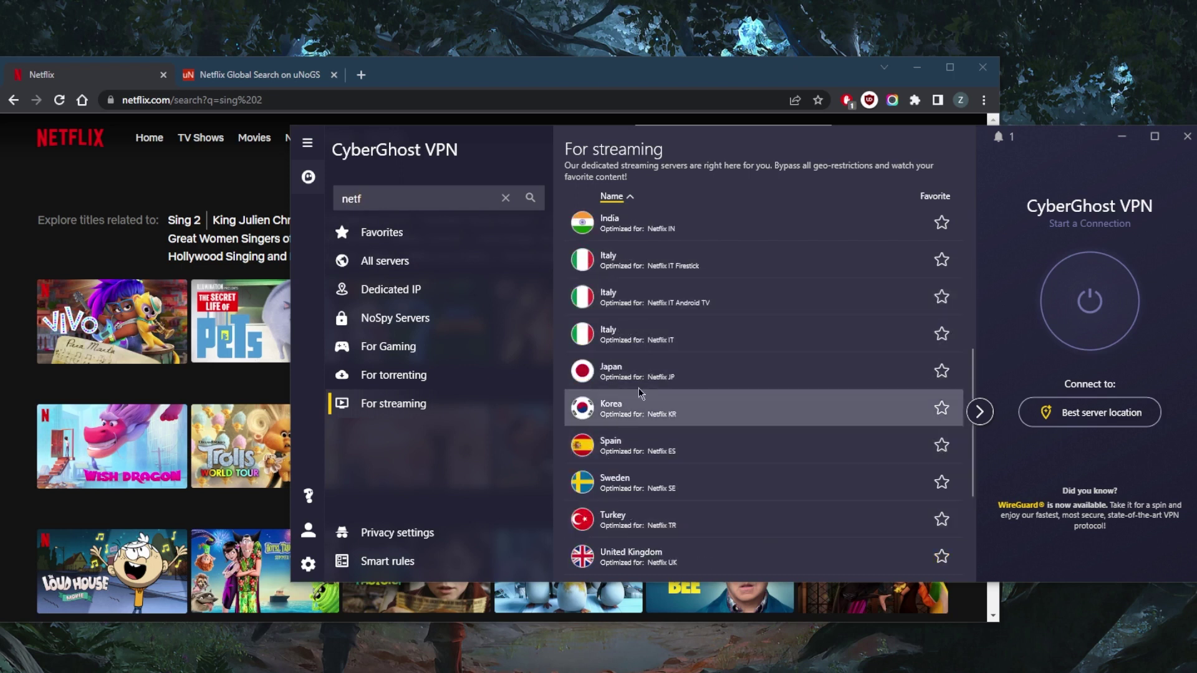
scroll(651, 414, "down", 3)
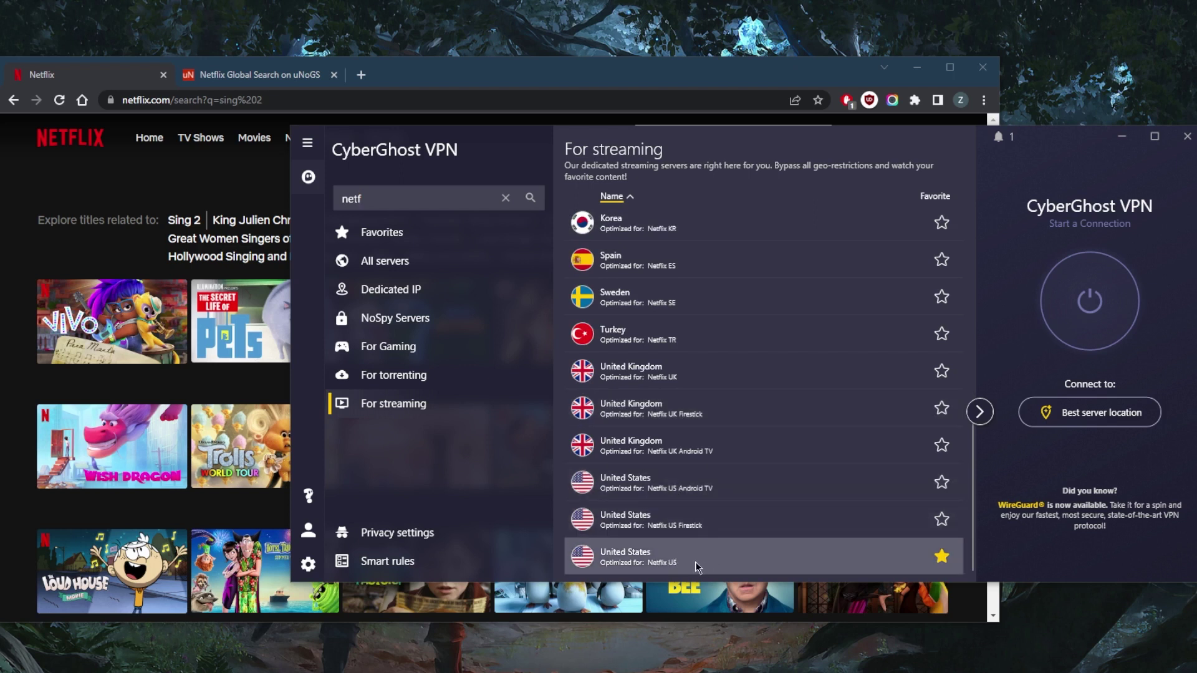
scroll(646, 388, "up", 5)
scroll(643, 389, "down", 4)
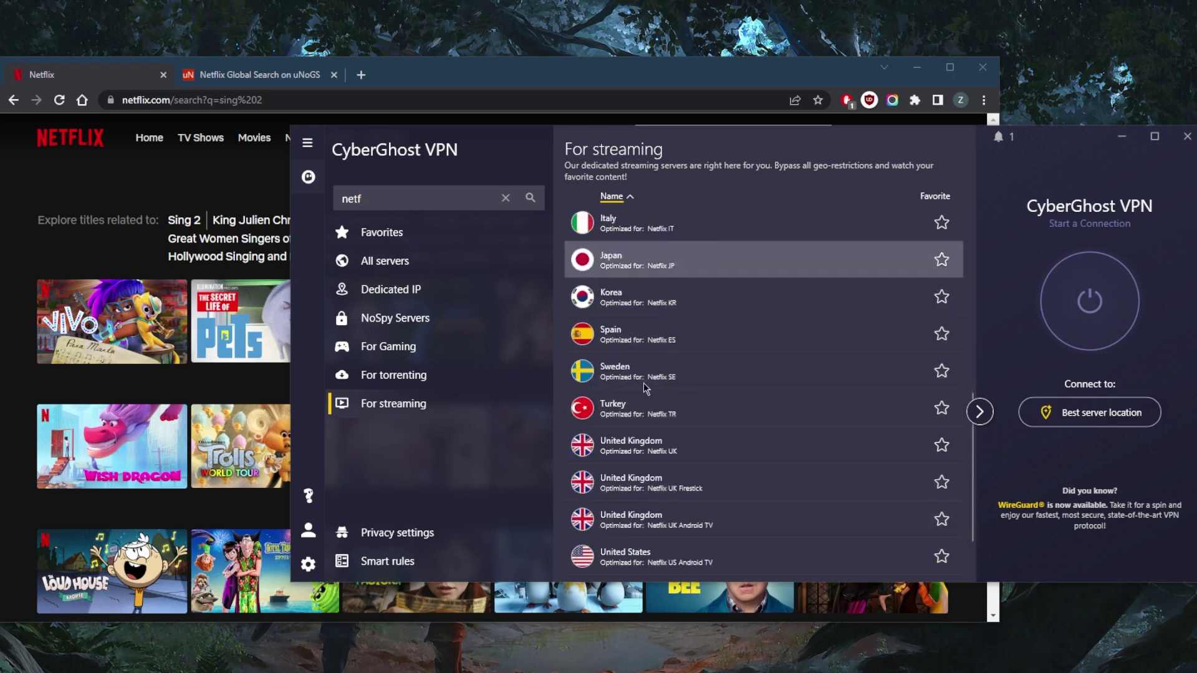
scroll(644, 387, "down", 2)
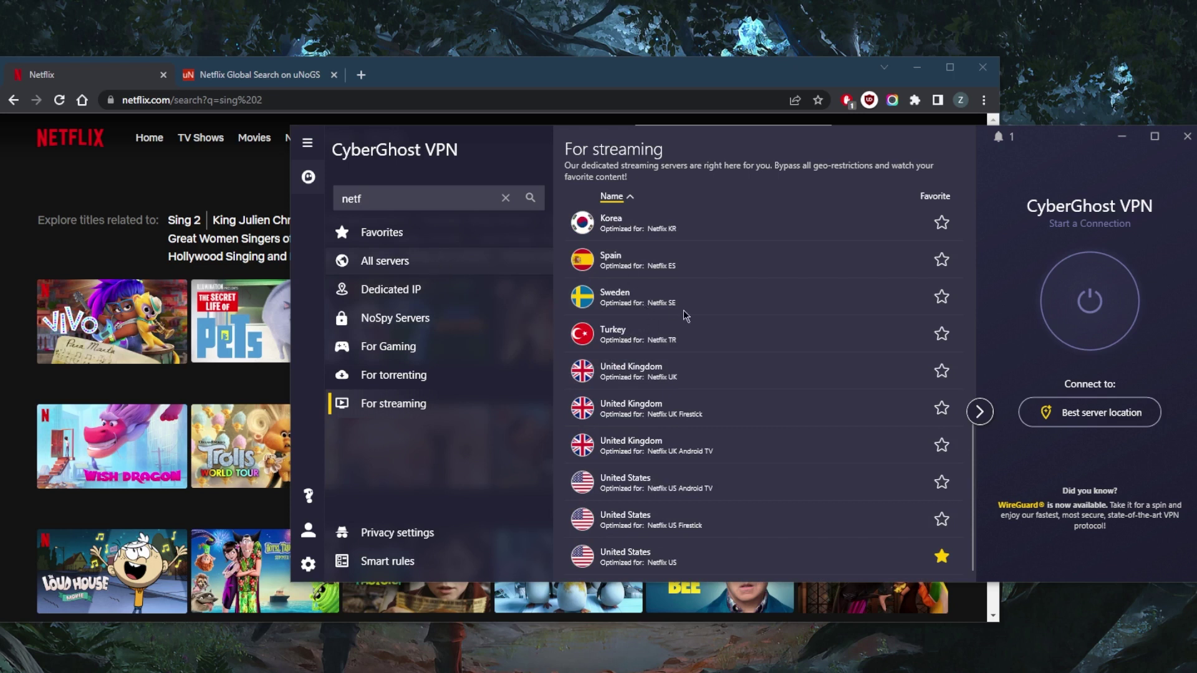
key("Escape")
left_click(414, 401)
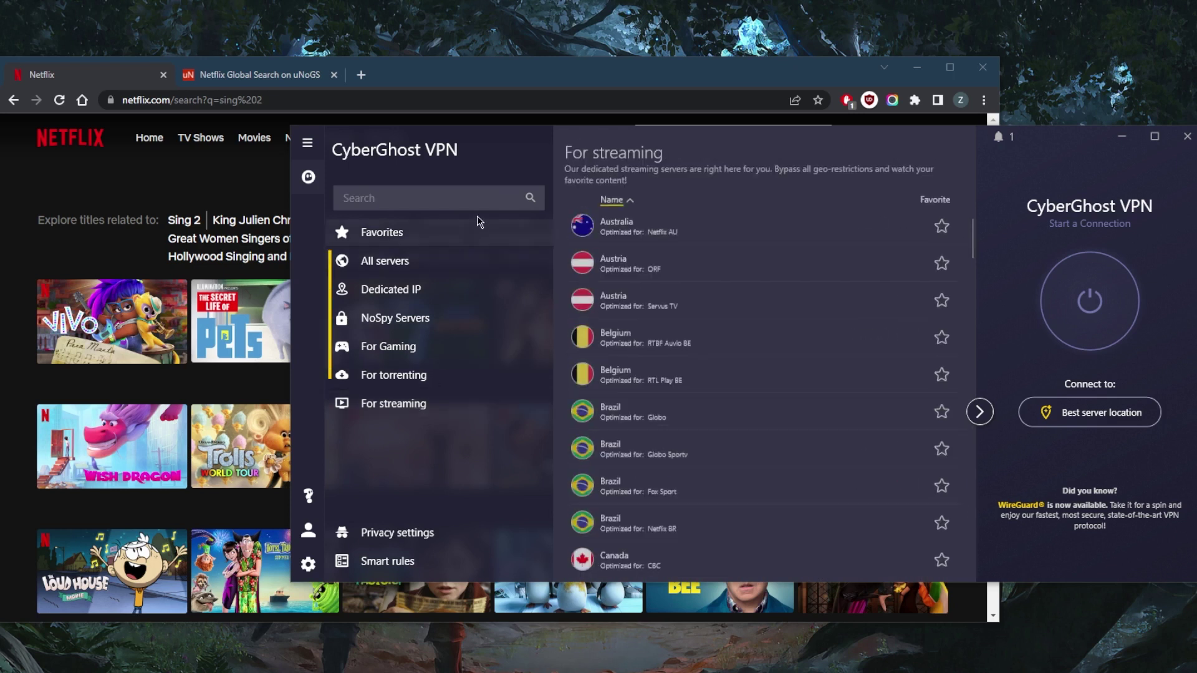
left_click(422, 197)
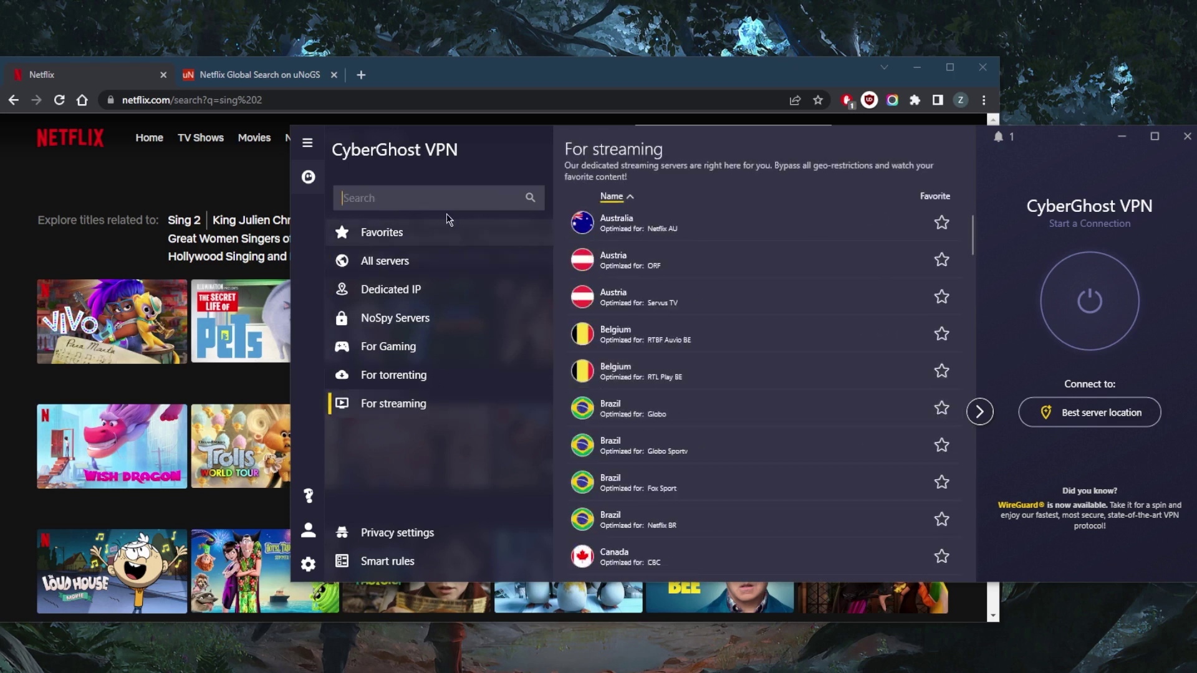
type("n")
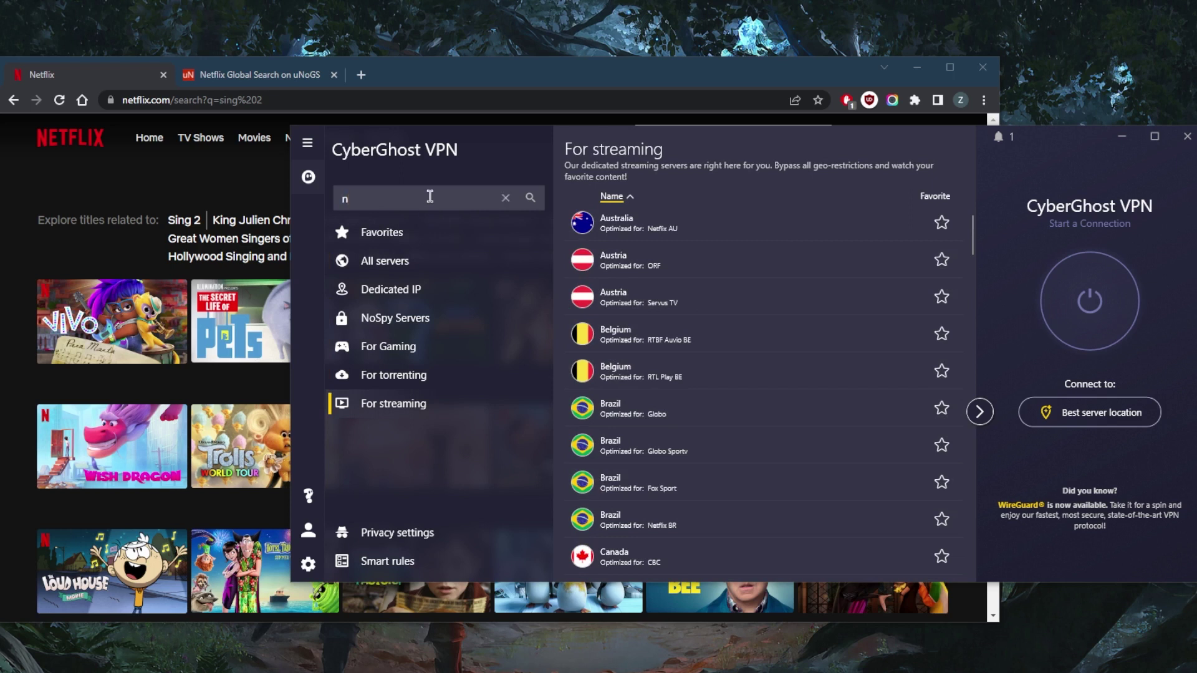
type("etf")
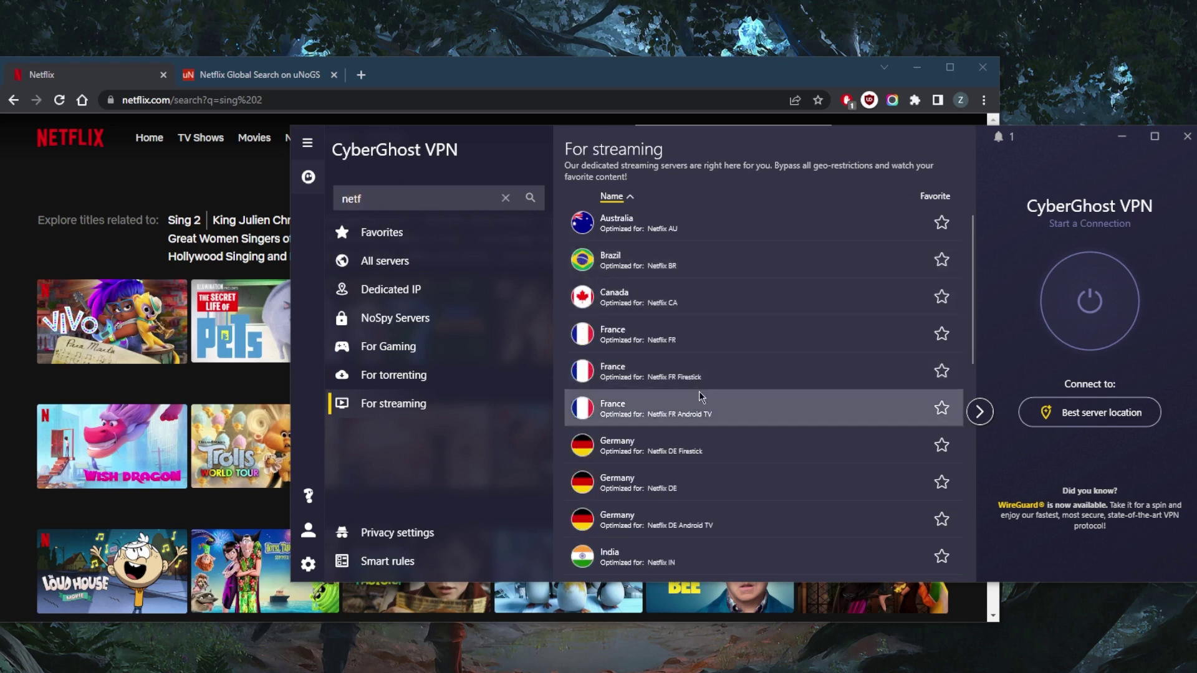
scroll(699, 391, "down", 5)
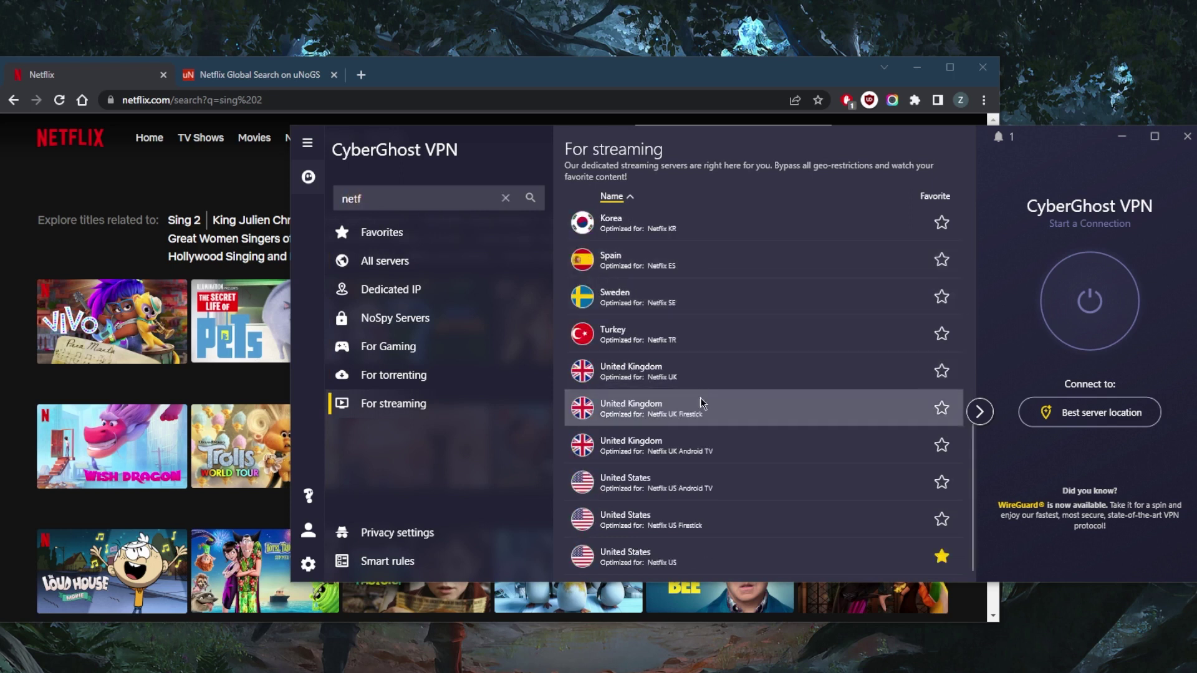
left_click(678, 564)
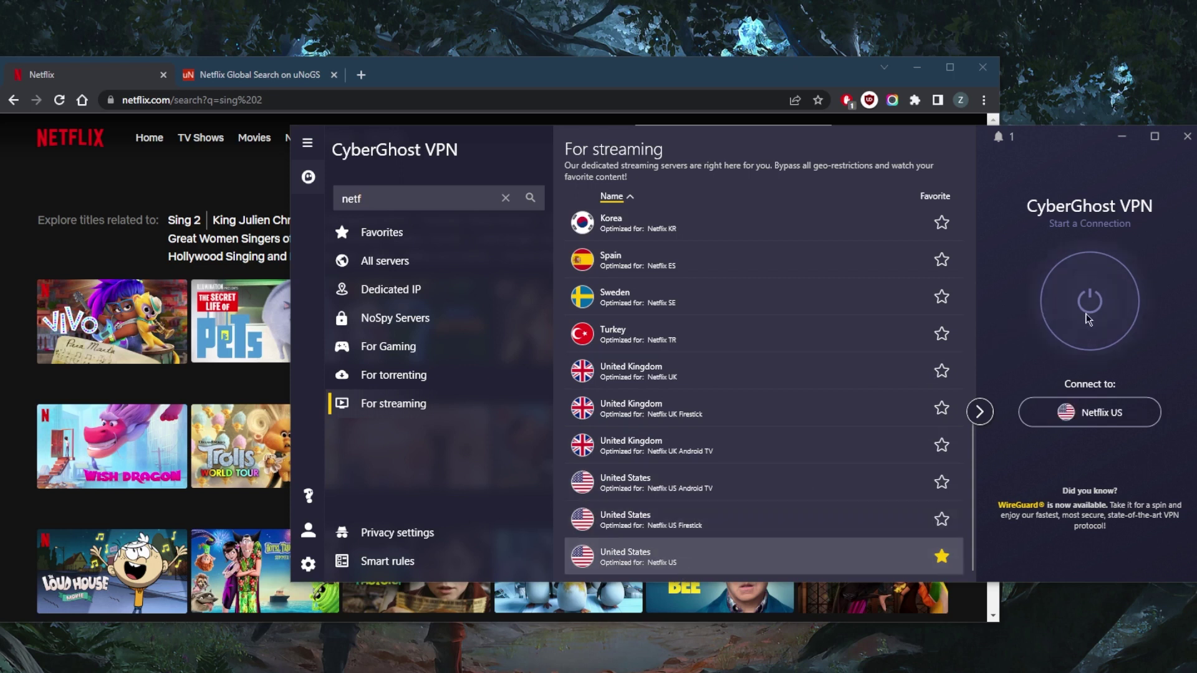
- Connect CyberGhost to Netflix US in New York and return to Netflix's results
left_click(1063, 315)
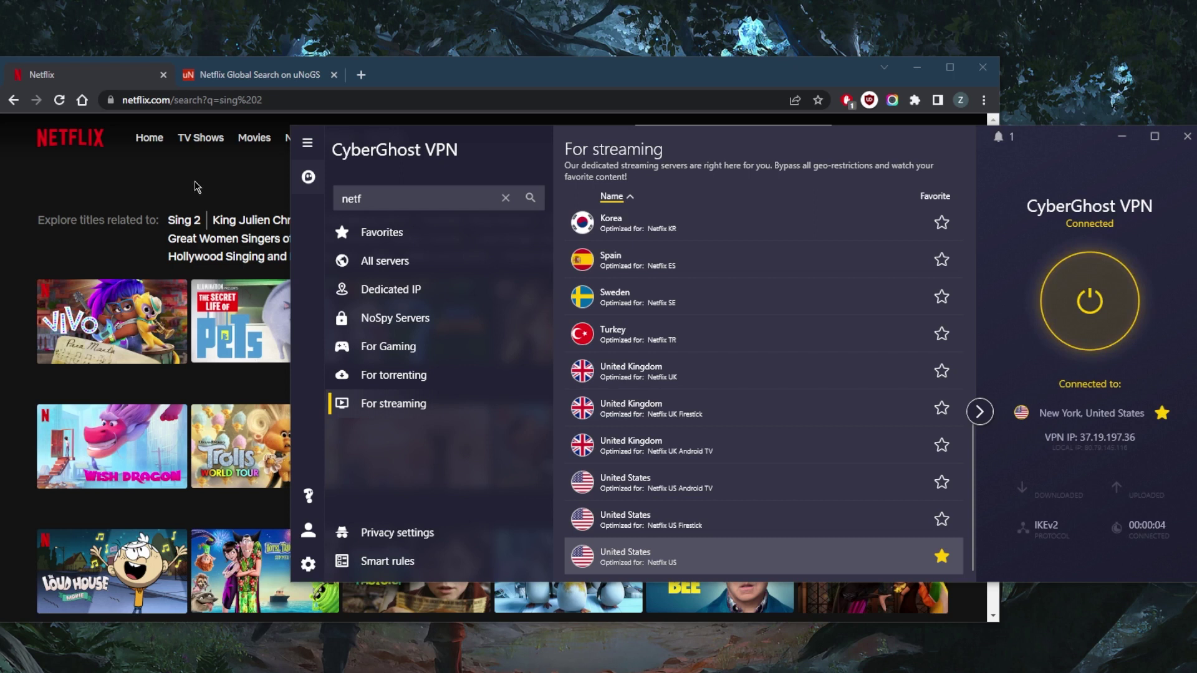
left_click(155, 184)
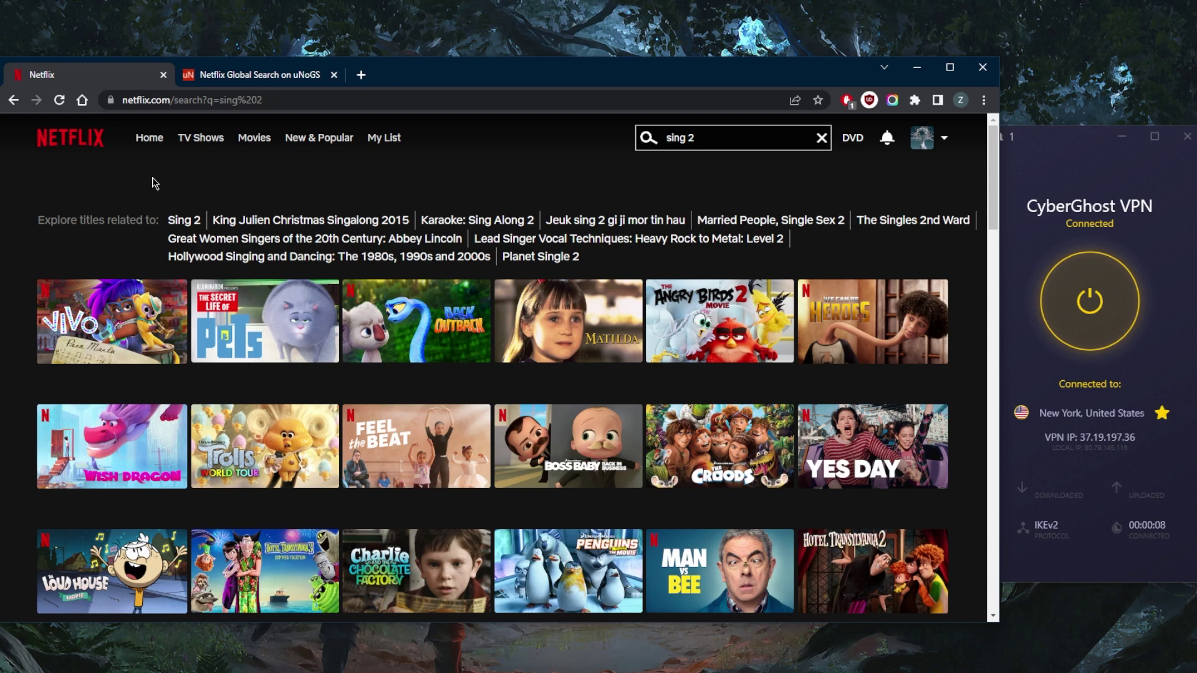
- Reload the sing 2 search over the VPN, choose Remind Me Later, and reopen CyberGhost's list
left_click(60, 100)
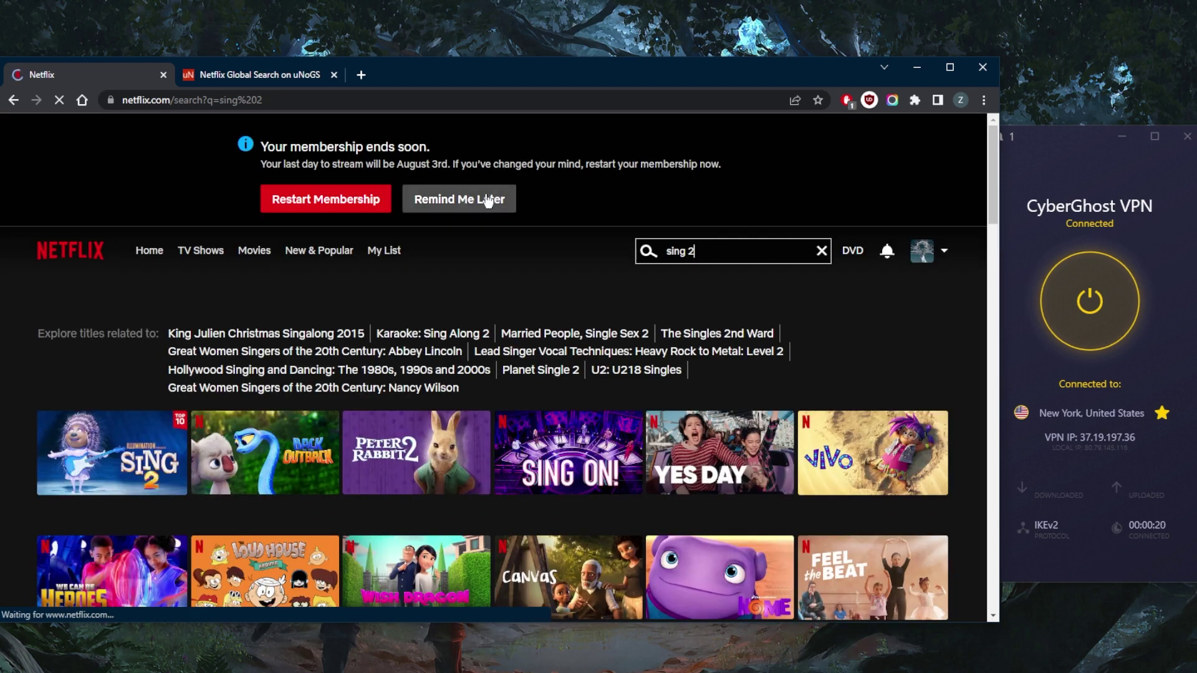
left_click(482, 200)
left_click(1015, 150)
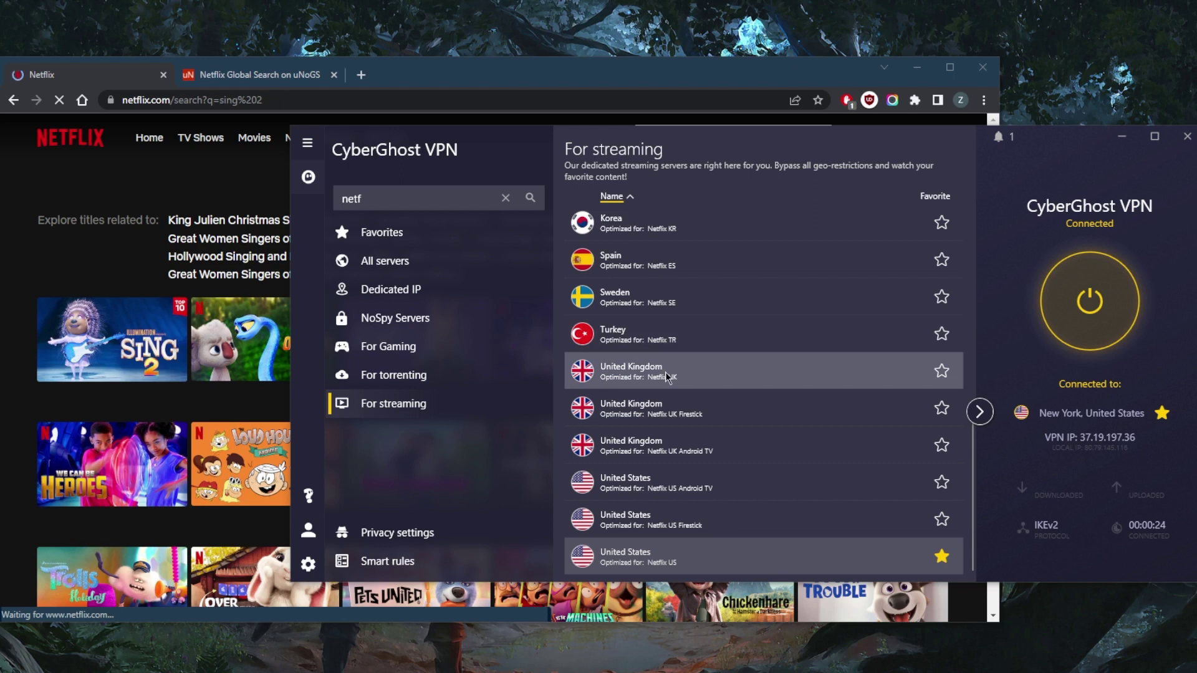
scroll(674, 385, "up", 3)
scroll(676, 384, "up", 2)
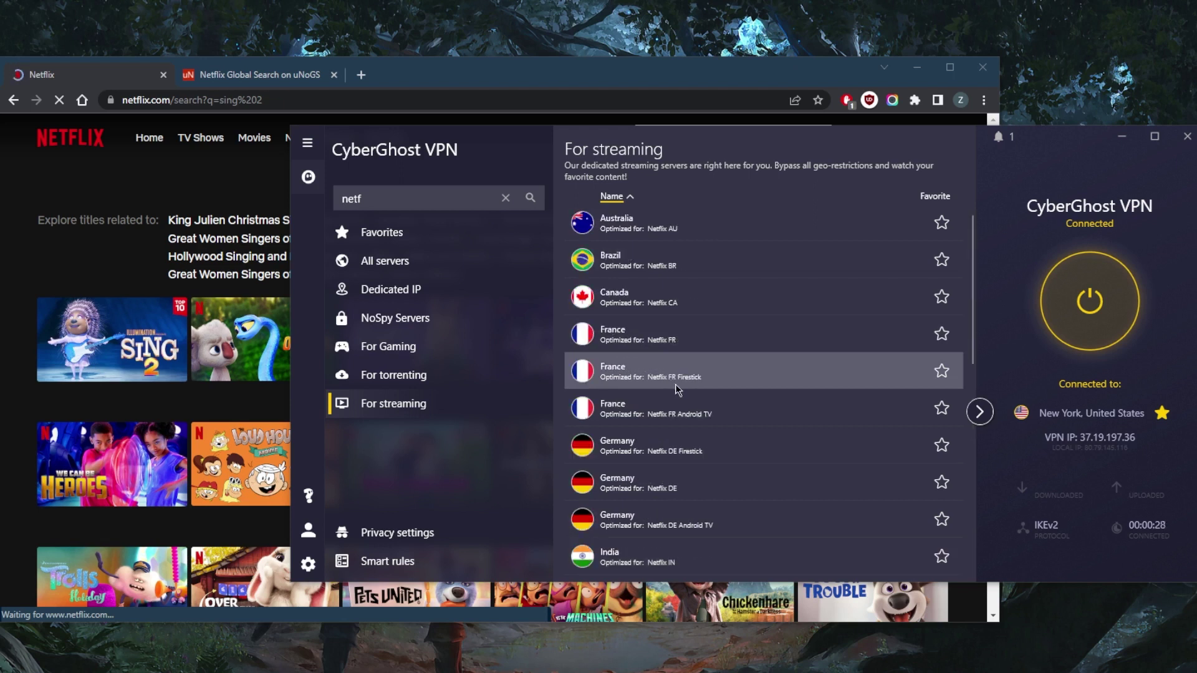
scroll(675, 385, "down", 2)
scroll(681, 400, "down", 1)
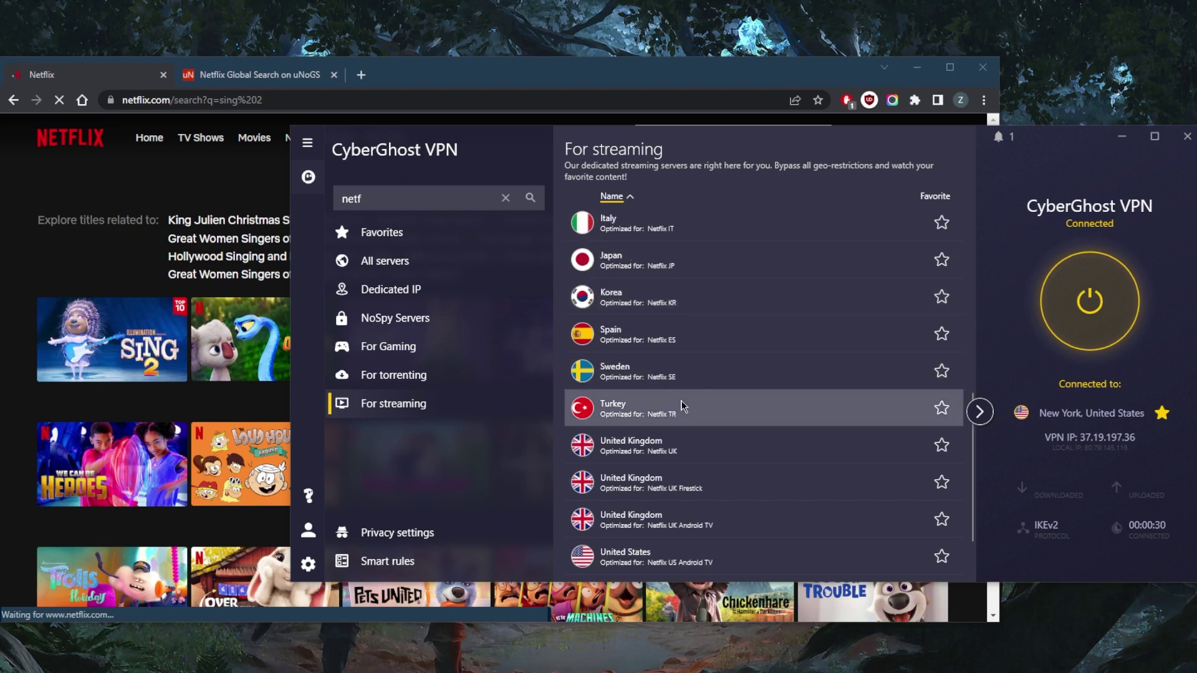
scroll(682, 400, "up", 3)
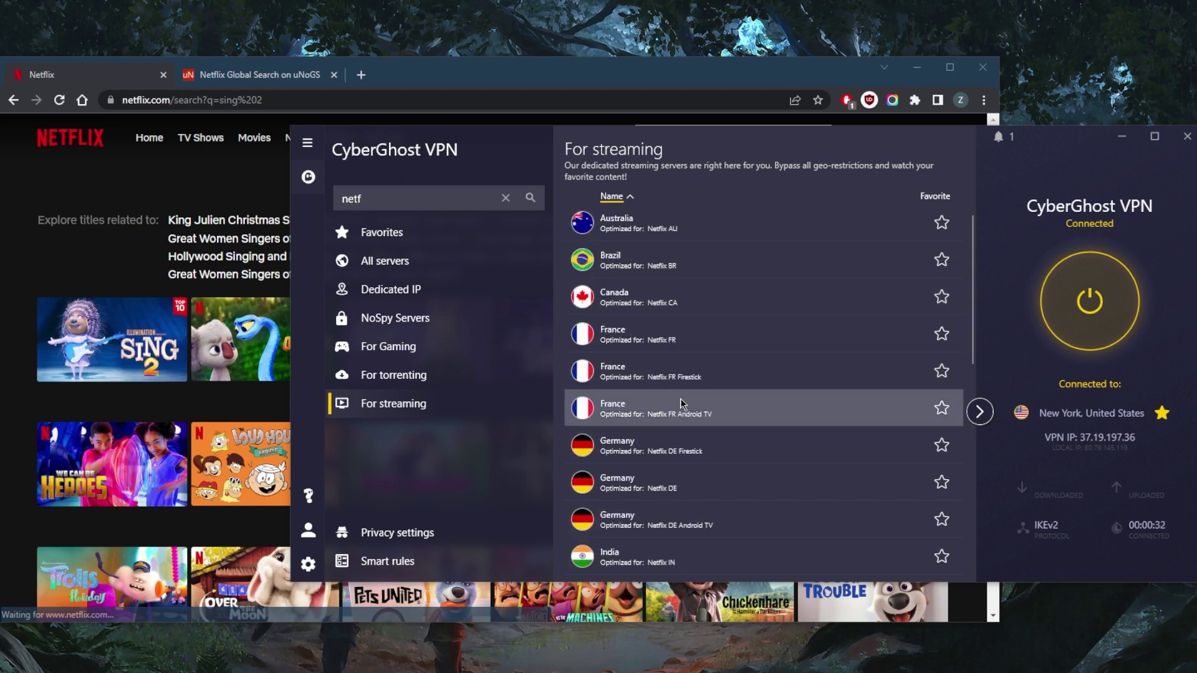